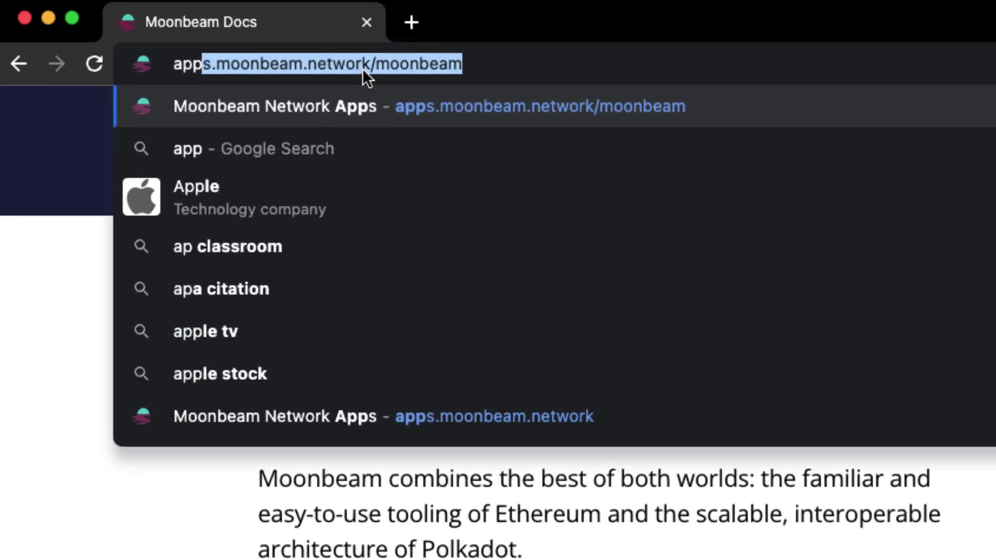
# Open apps.moonbeam.network/moonbeam and accept the terms of service after going through them
pyautogui.press('Return')
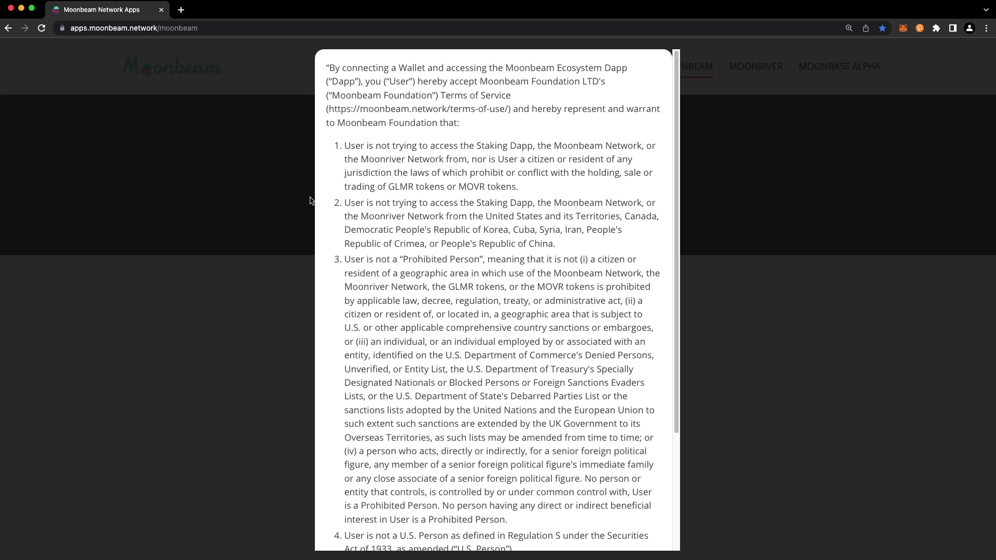
pyautogui.scroll(-3, 506, 255)
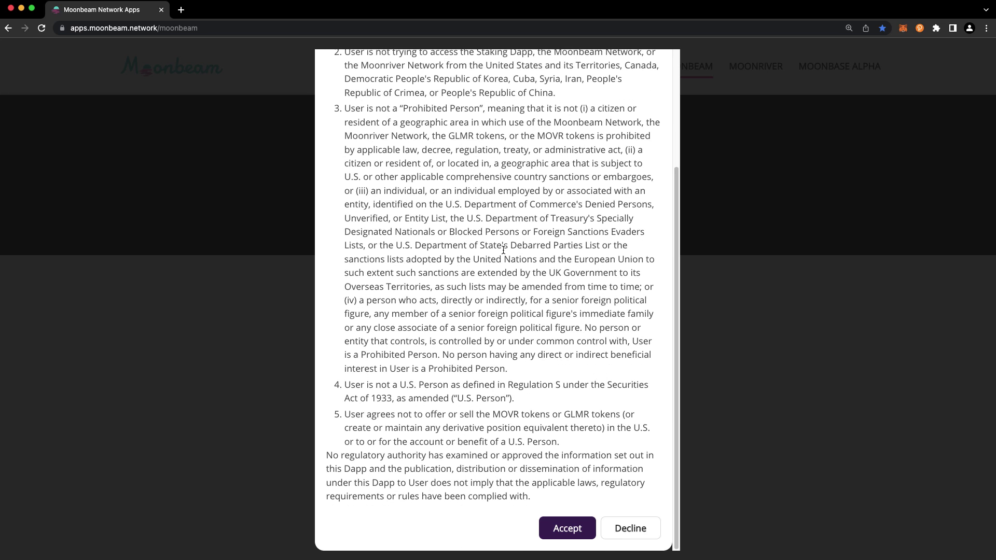
pyautogui.click(561, 537)
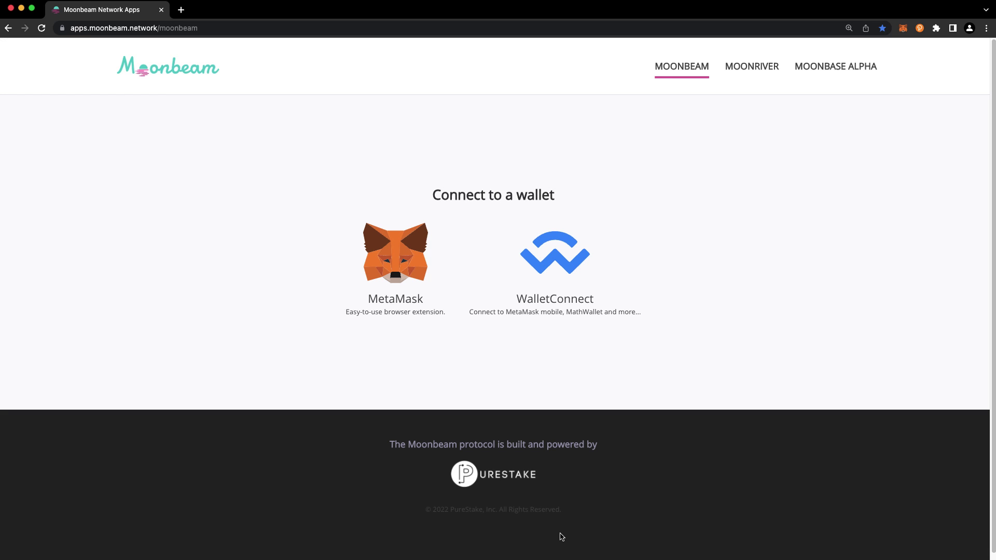
# Connect the Moonbeam dapp to MetaMask, unlocking the wallet with its password and granting access to Account 6
pyautogui.click(383, 272)
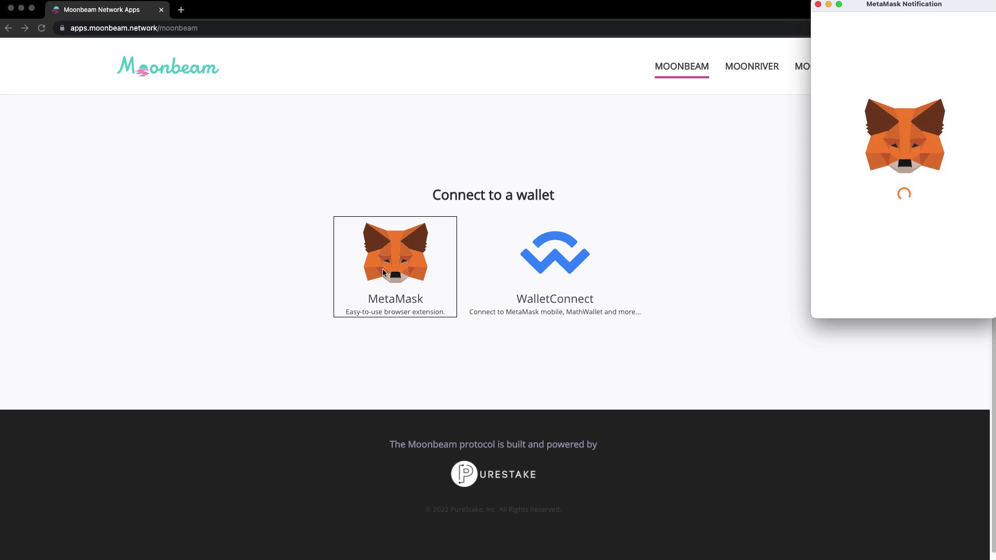
pyautogui.write('••••••••••')
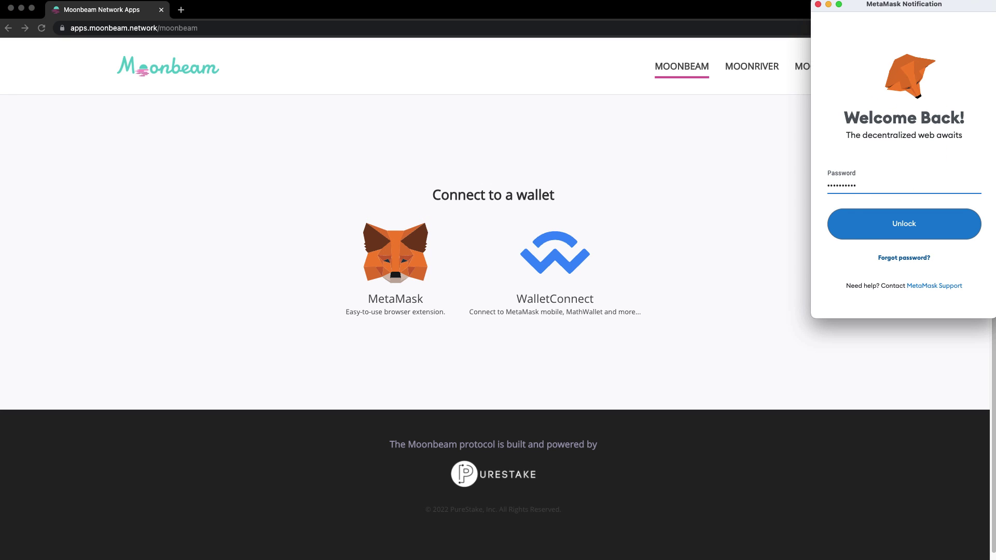
pyautogui.press('Return')
pyautogui.scroll(-5, 947, 222)
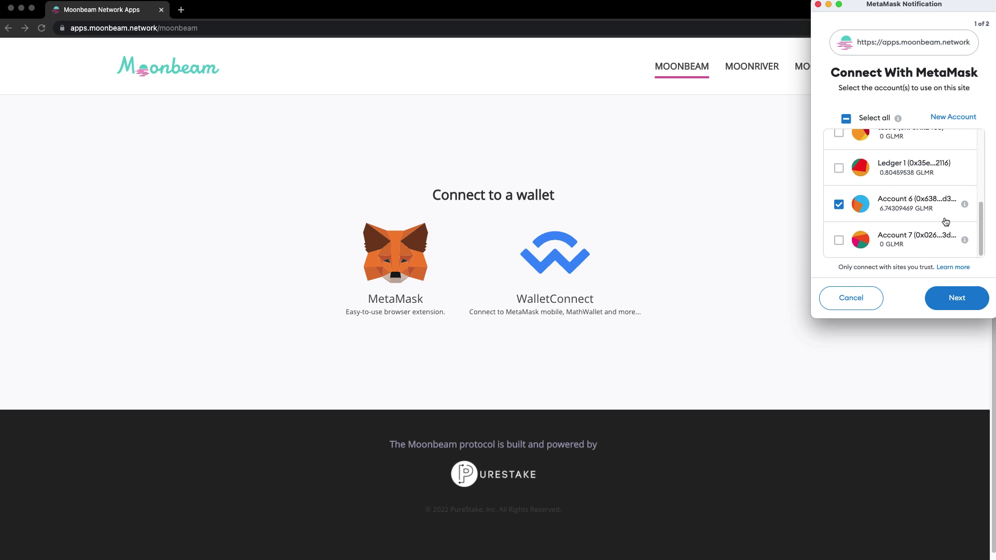
pyautogui.click(951, 299)
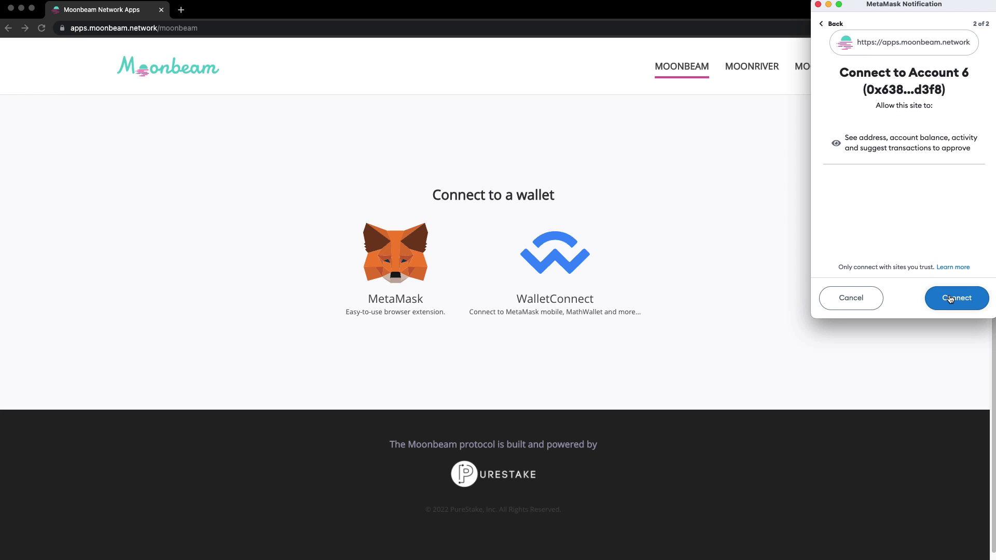
pyautogui.click(951, 299)
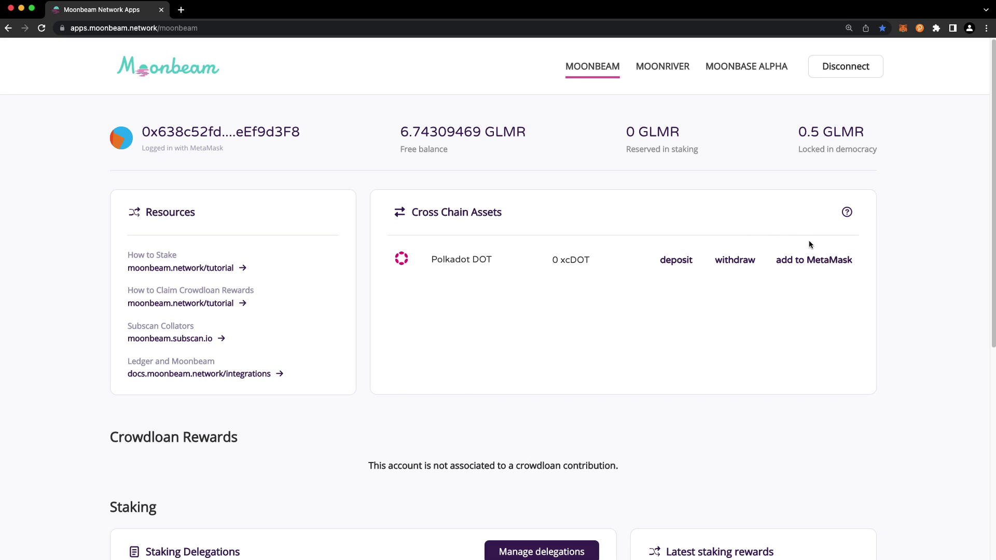
# Add the xcDOT token for Polkadot DOT to MetaMask and check it in the wallet's assets list
pyautogui.click(814, 261)
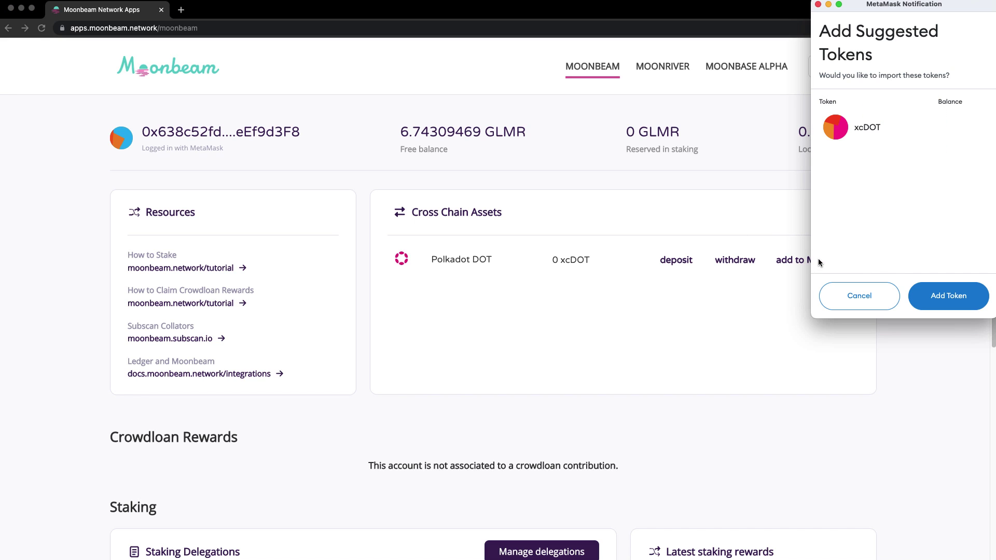
pyautogui.click(948, 305)
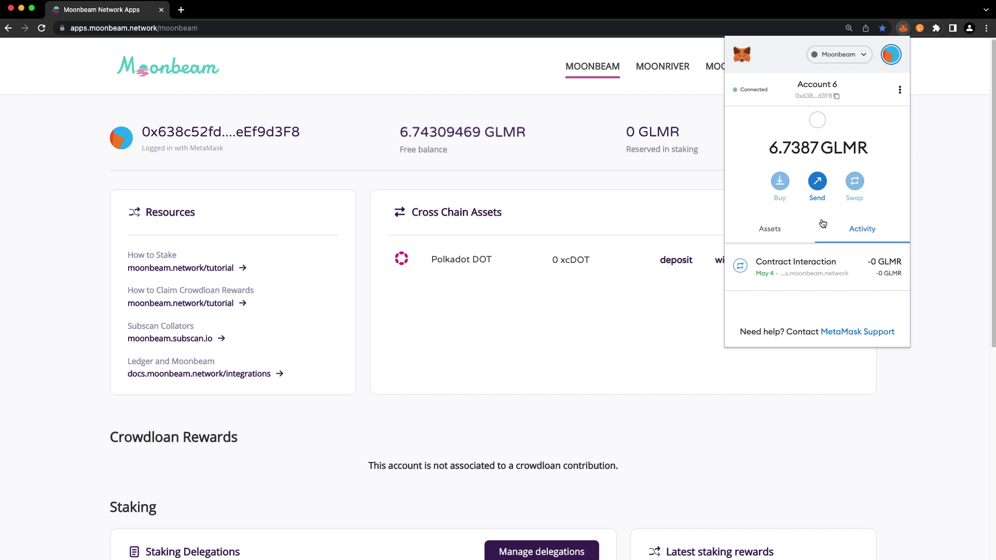
pyautogui.click(768, 227)
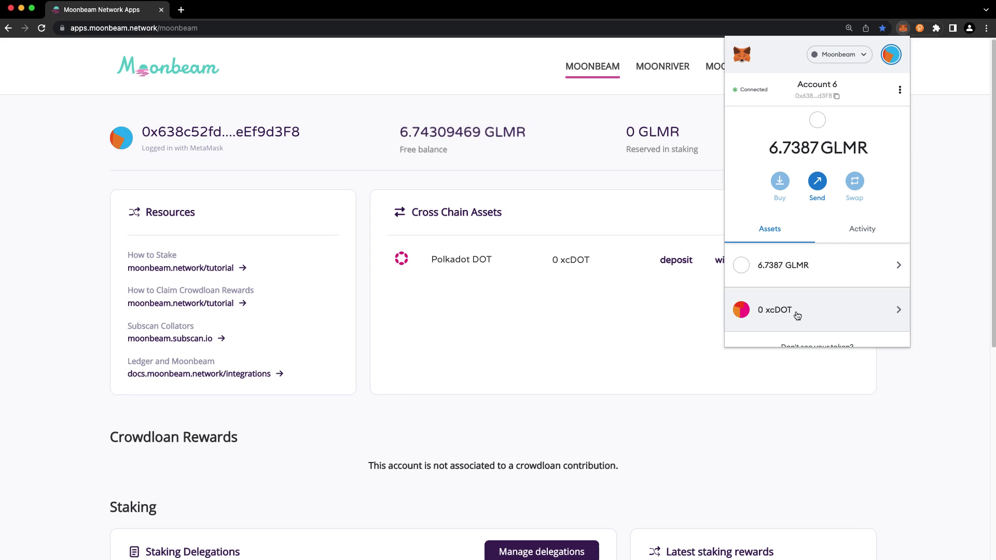
pyautogui.click(957, 301)
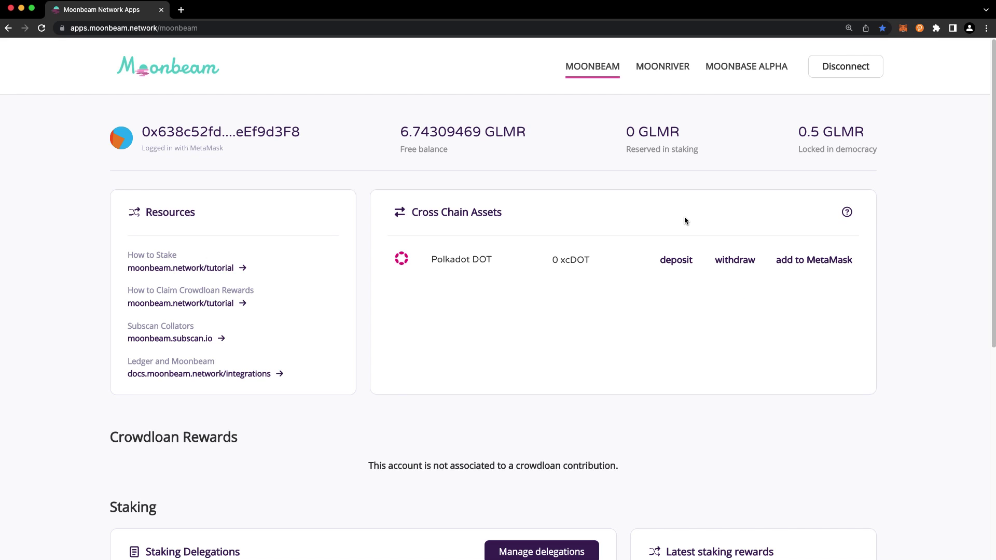
# Set the Dev Rel Account's allowed network to Polkadot Relay Chain in the Polkadot{.js} extension
pyautogui.click(920, 28)
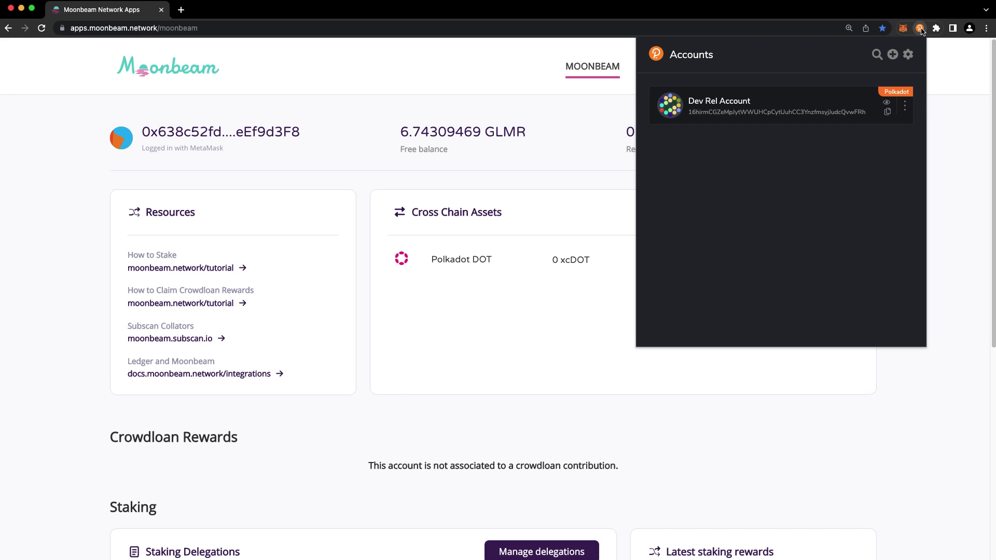
pyautogui.click(905, 107)
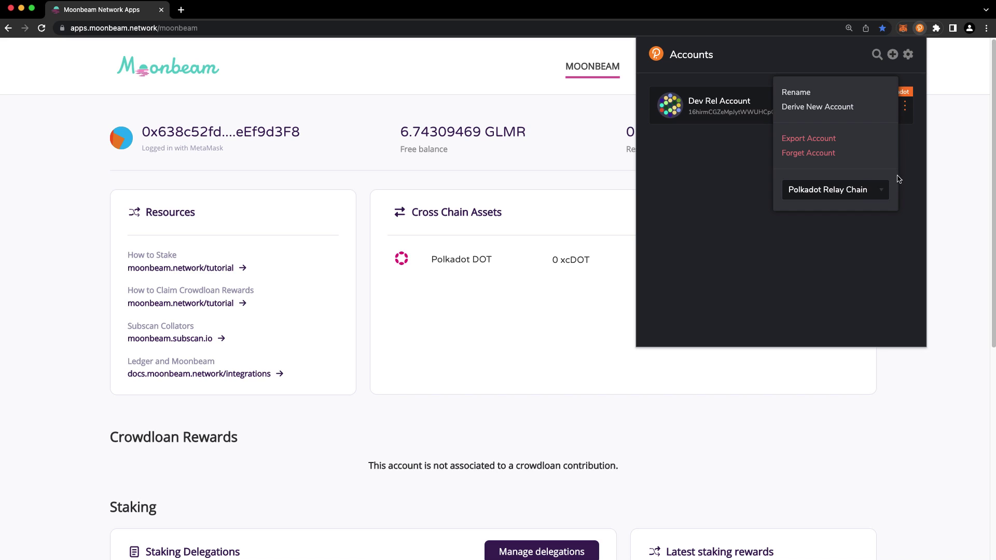
pyautogui.click(862, 189)
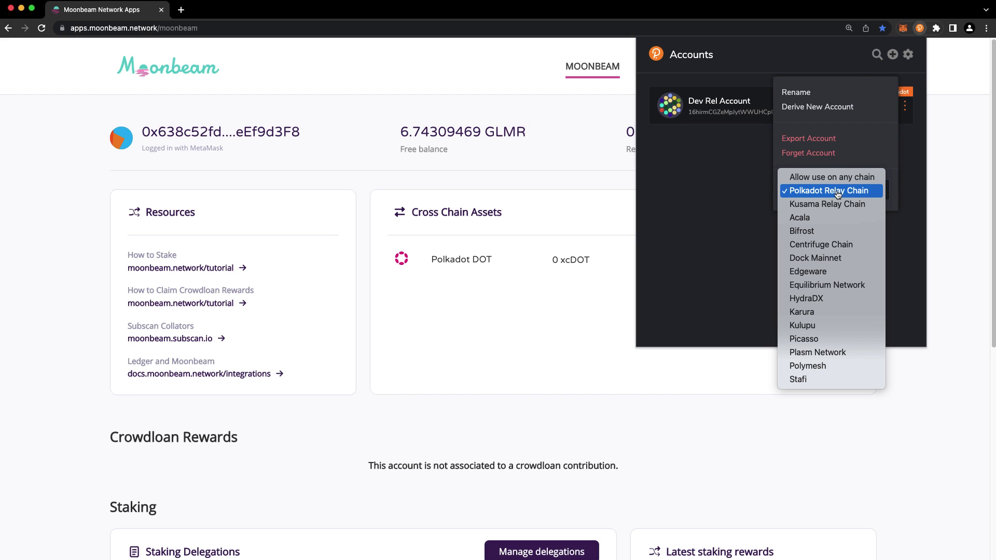
pyautogui.click(839, 194)
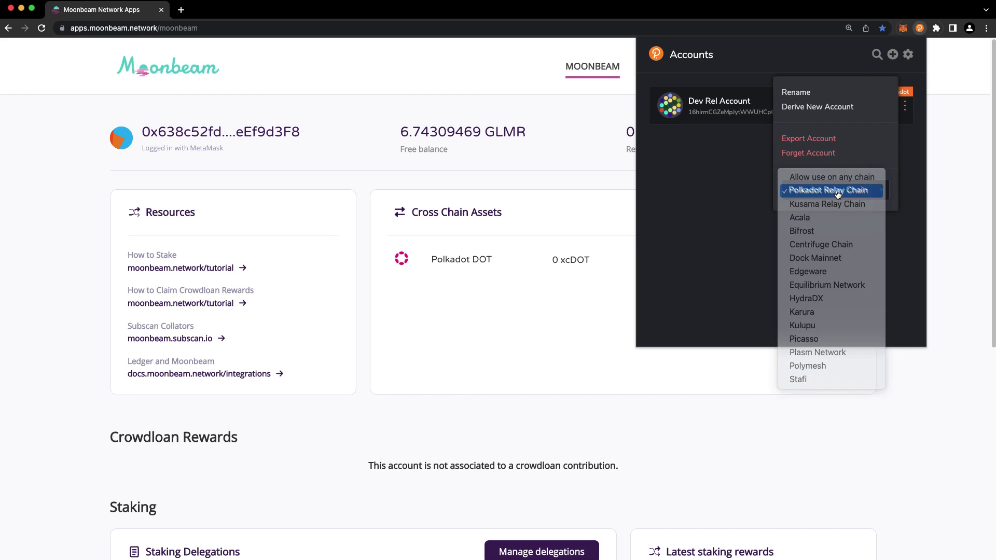
pyautogui.click(937, 198)
# Start a Polkadot DOT deposit and authorize Moonbeam Apps to access the Polkadot{.js} extension
pyautogui.click(679, 262)
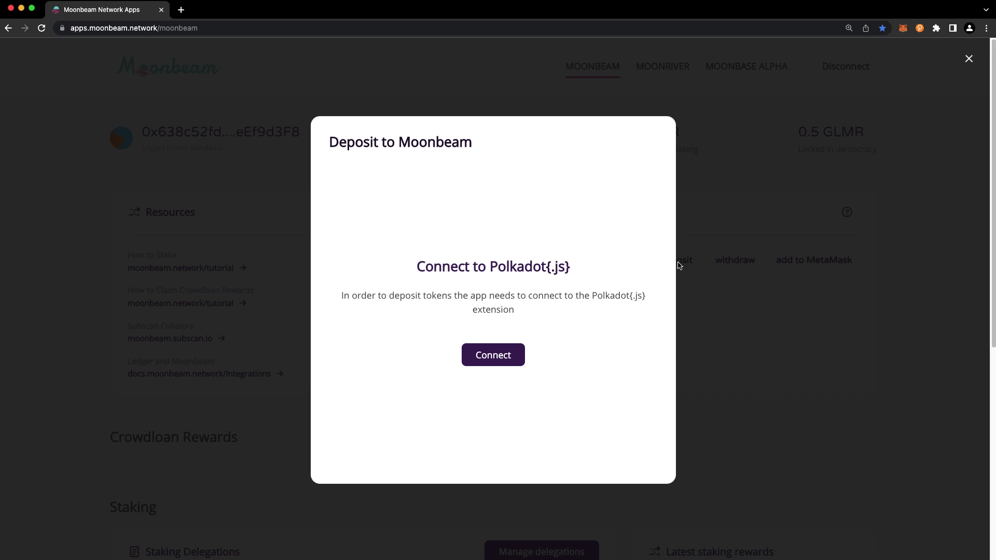
pyautogui.click(494, 355)
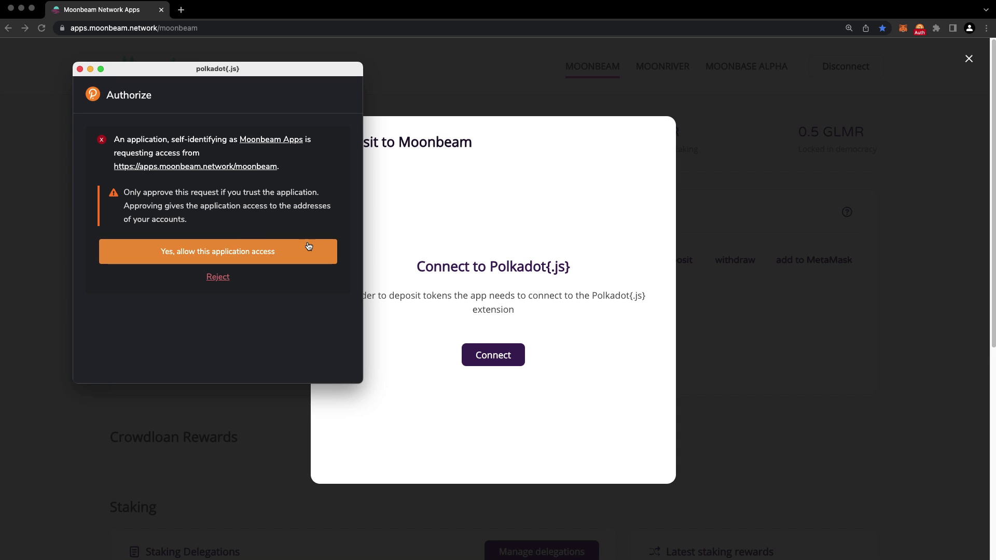
pyautogui.click(215, 251)
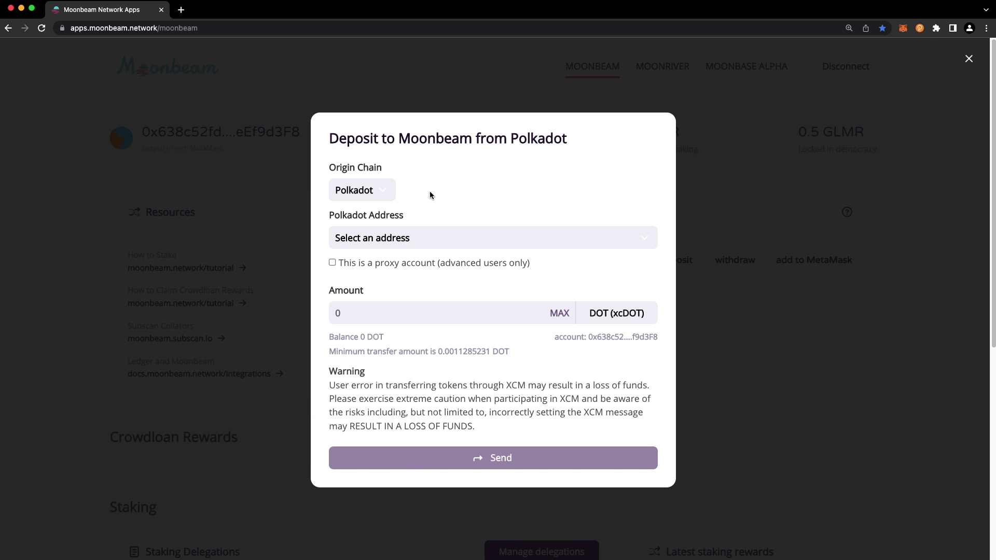
# Fill in the deposit with Polkadot as origin chain, Dev Rel Account as the address and the maximum DOT amount
pyautogui.click(383, 195)
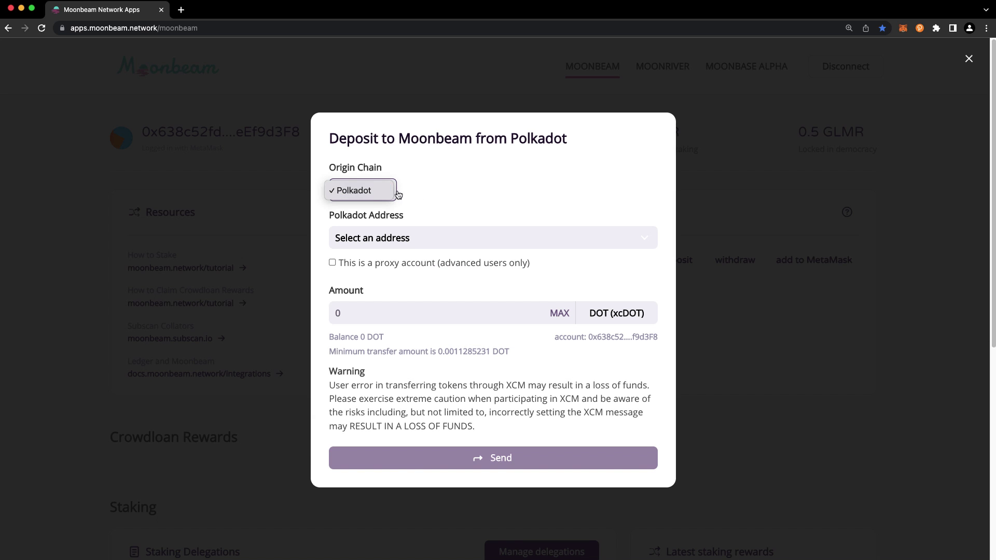
pyautogui.click(423, 192)
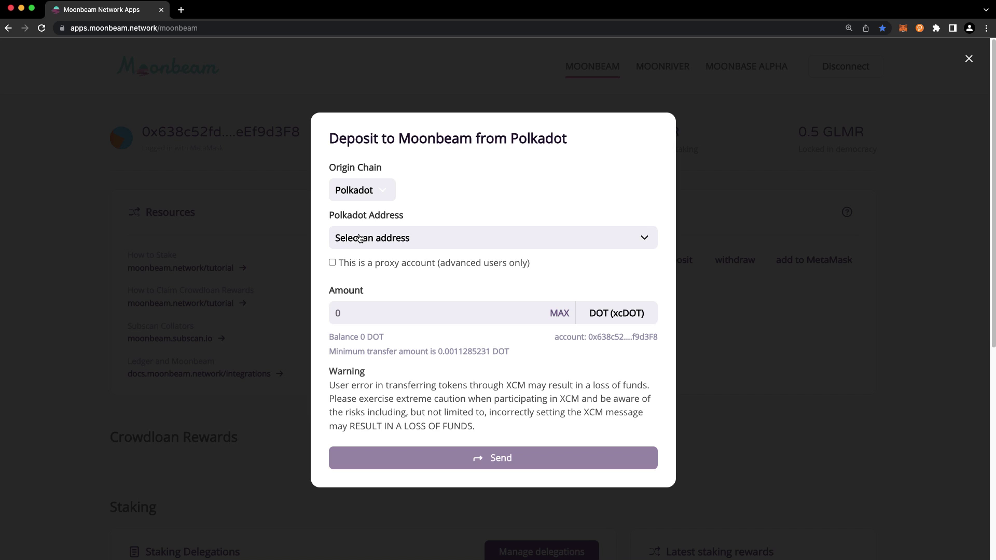
pyautogui.click(390, 239)
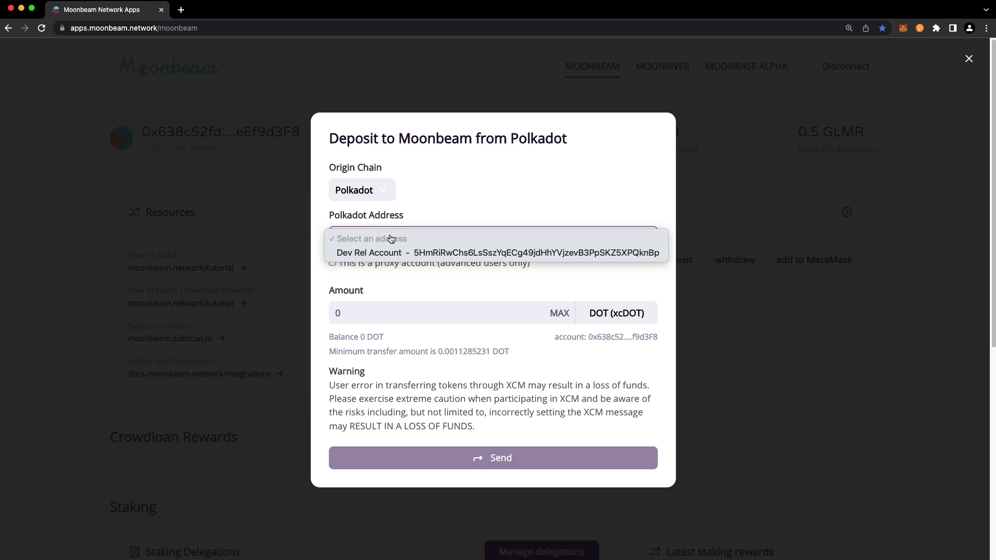
pyautogui.click(391, 253)
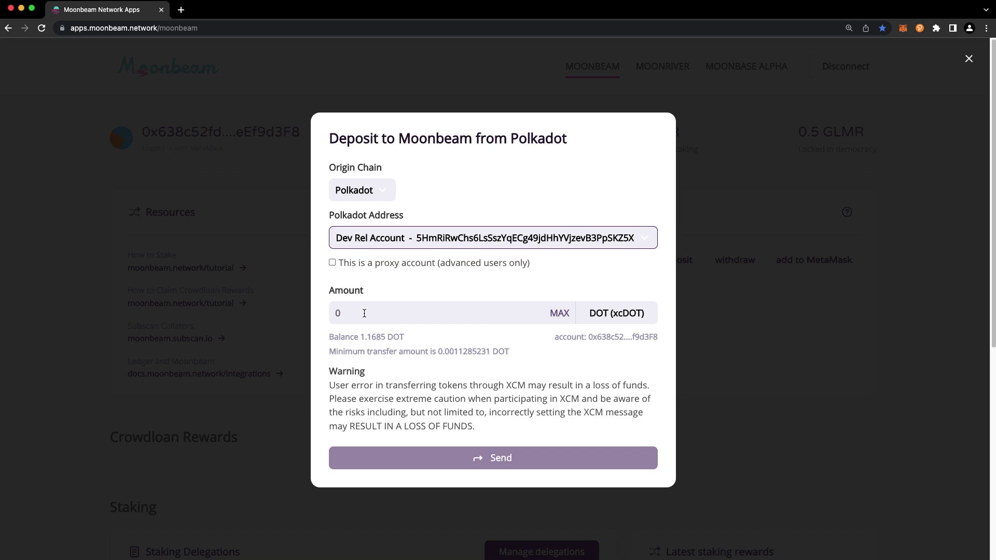
pyautogui.click(364, 313)
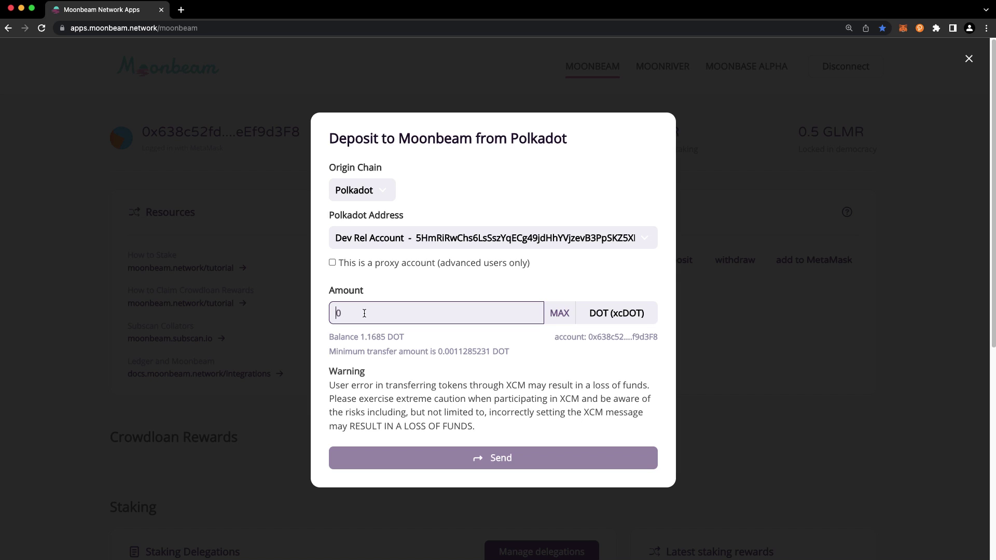
pyautogui.click(558, 314)
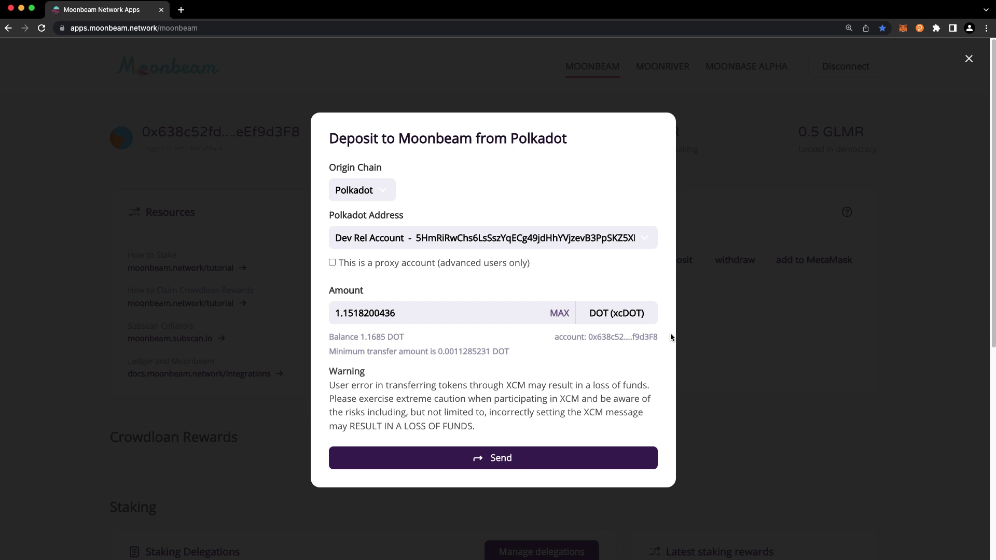
# Check the receiving account in MetaMask, then send the DOT deposit and sign the transaction with the account password
pyautogui.click(903, 28)
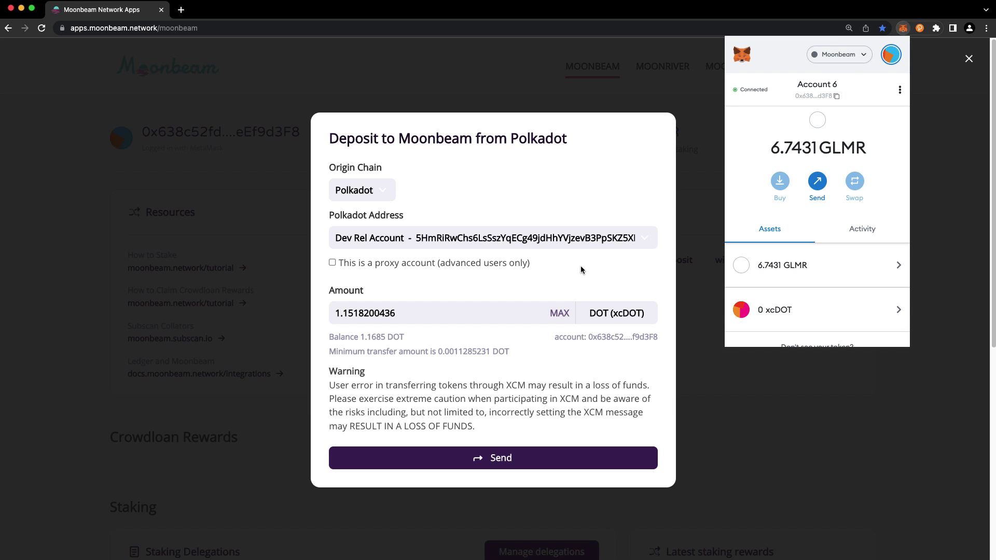
pyautogui.click(569, 282)
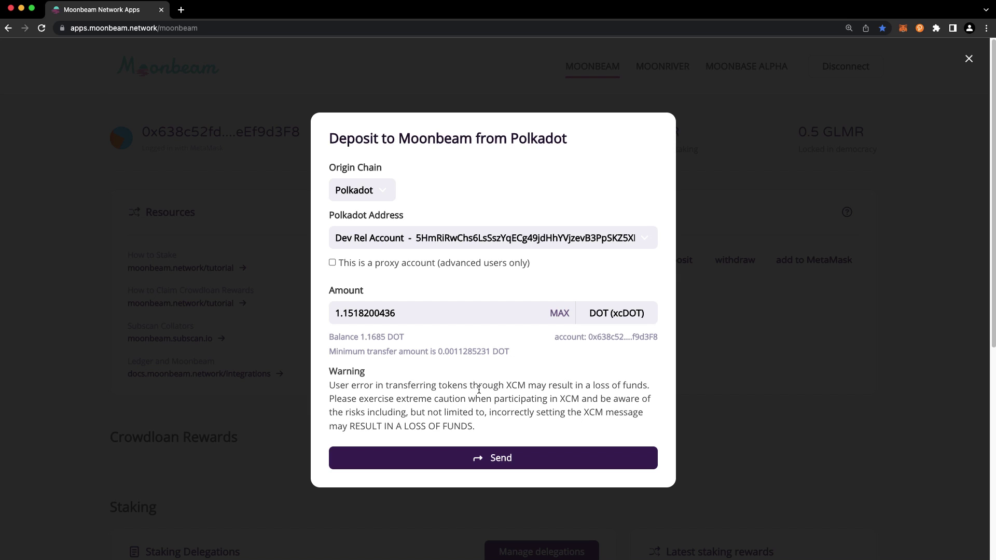
pyautogui.click(478, 458)
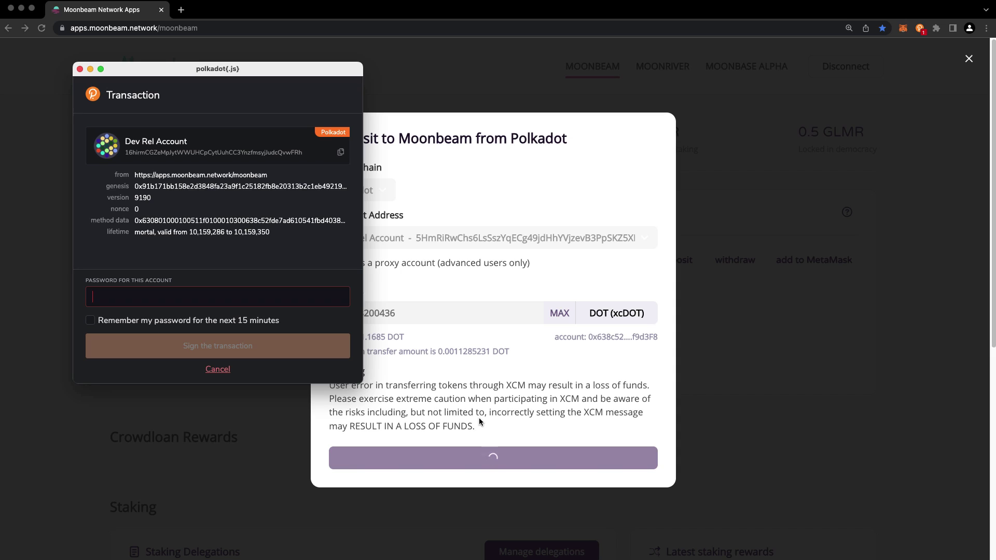
pyautogui.write('•')
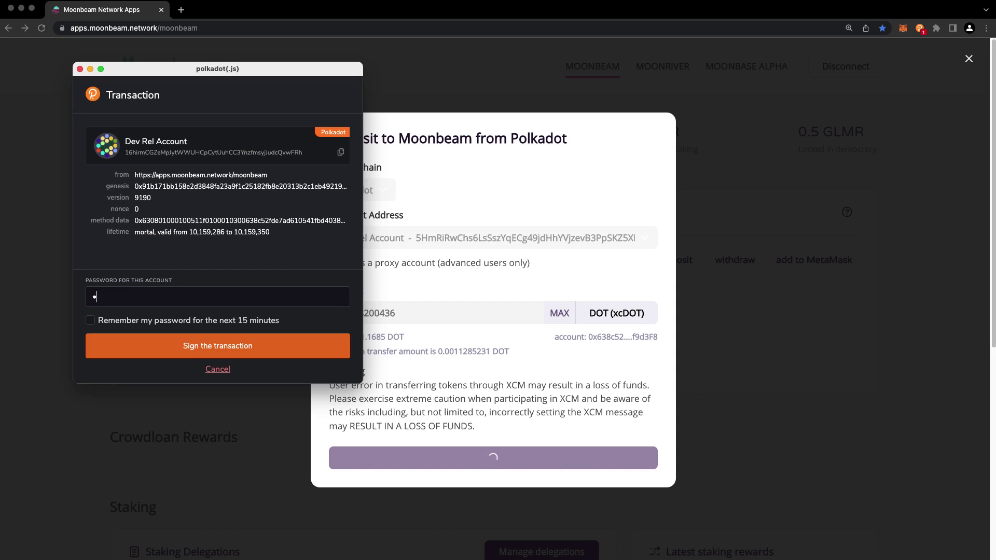
pyautogui.write('•••••••••')
pyautogui.press('Return')
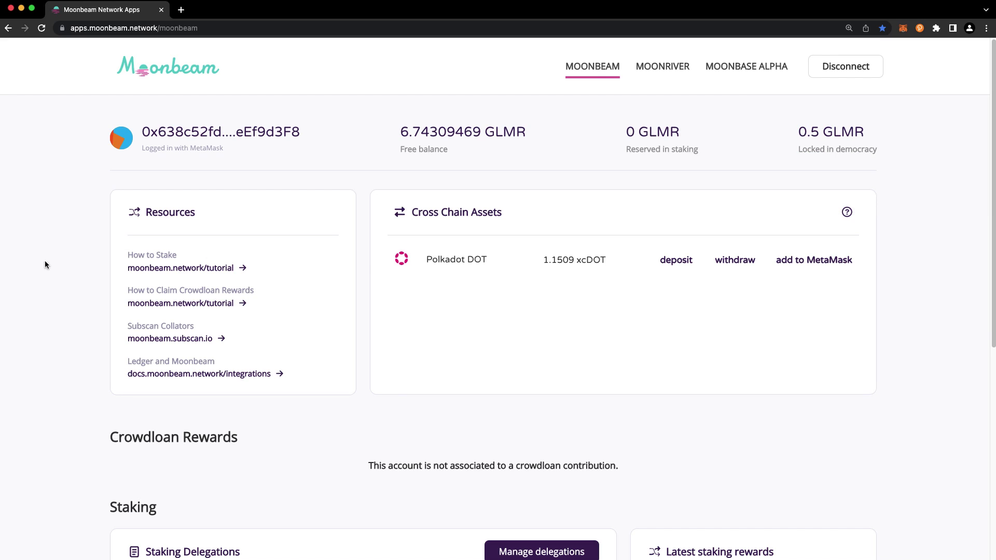
# Check the deposited xcDOT balance in MetaMask's assets list
pyautogui.click(904, 29)
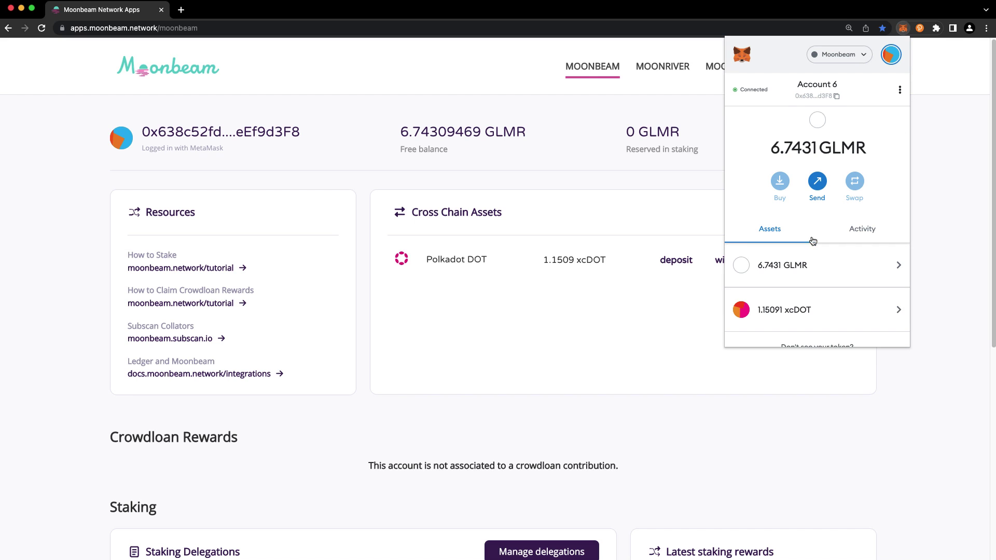
pyautogui.scroll(-2, 812, 241)
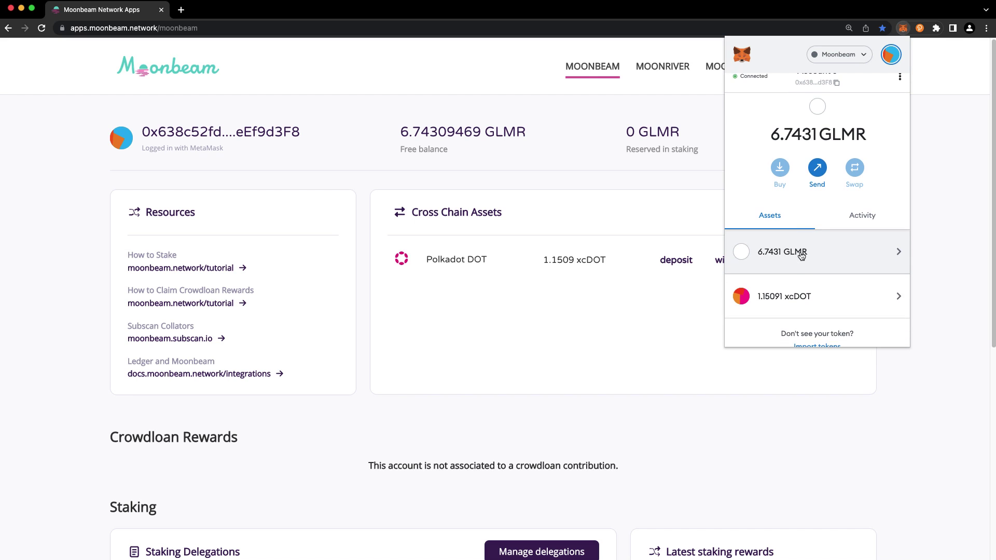
pyautogui.click(642, 320)
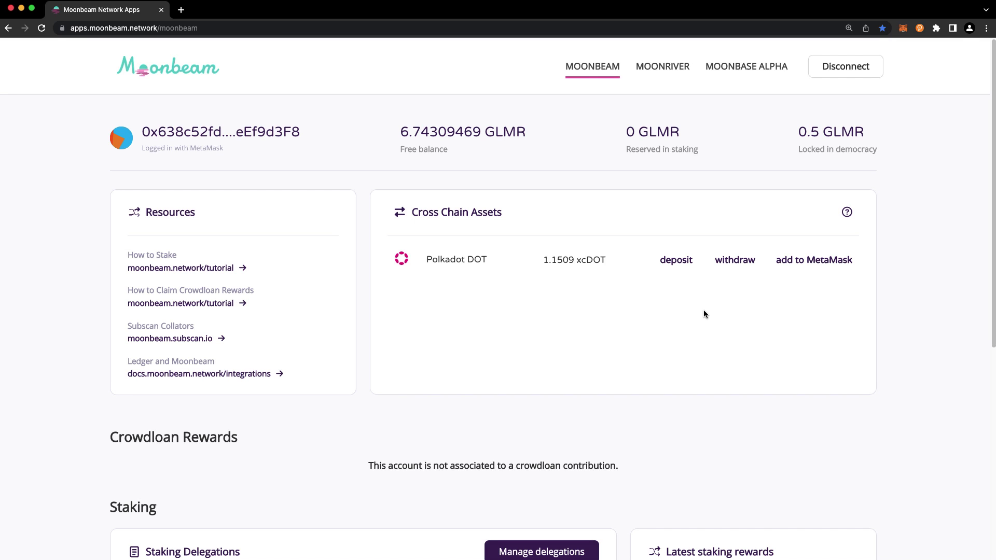
# Start a Polkadot DOT withdrawal with Polkadot as the destination chain and the maximum xcDOT amount
pyautogui.click(735, 263)
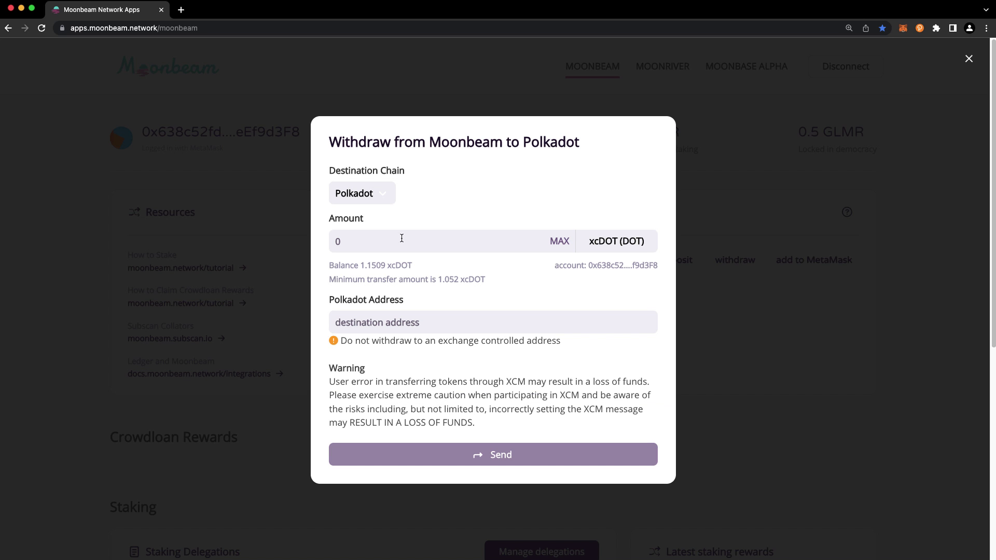
pyautogui.click(374, 195)
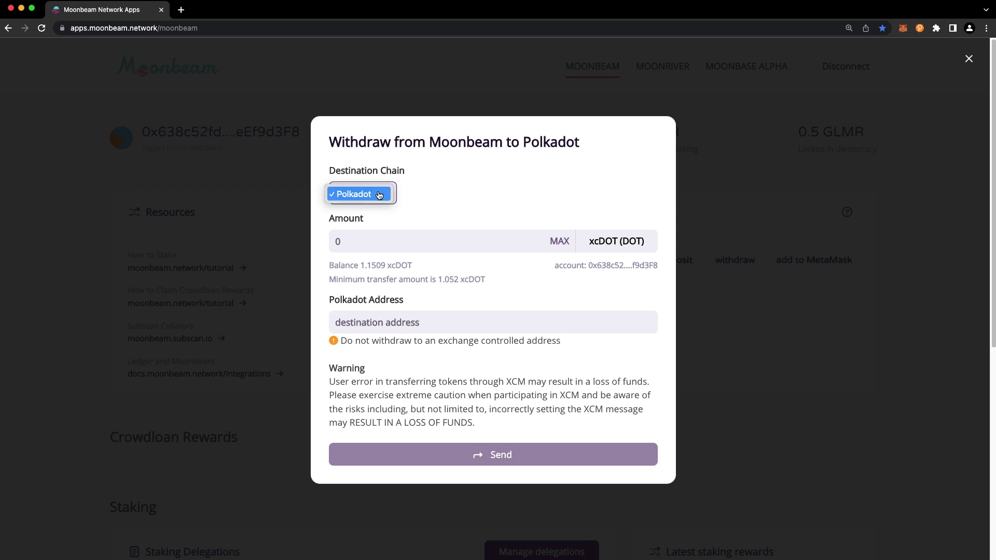
pyautogui.click(380, 194)
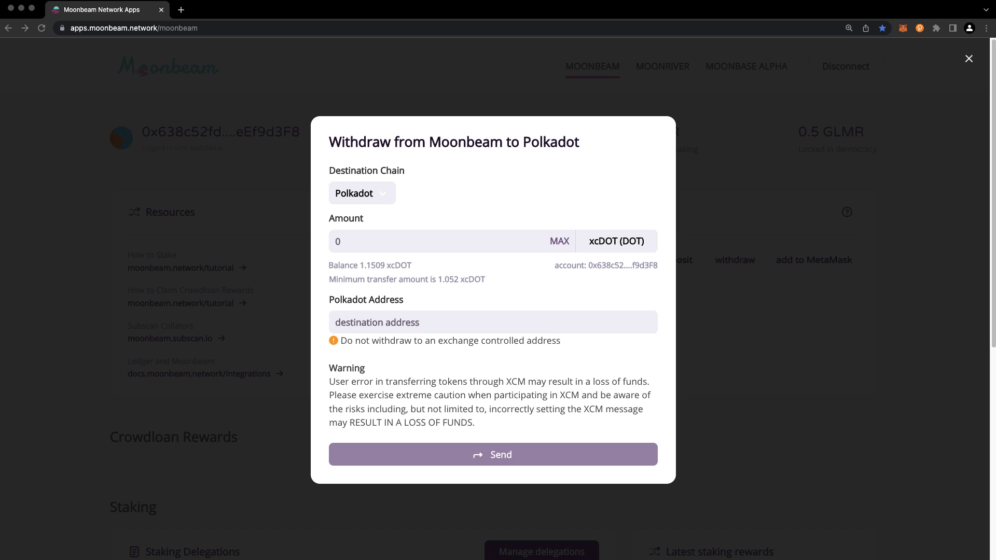
pyautogui.press('super+Tab')
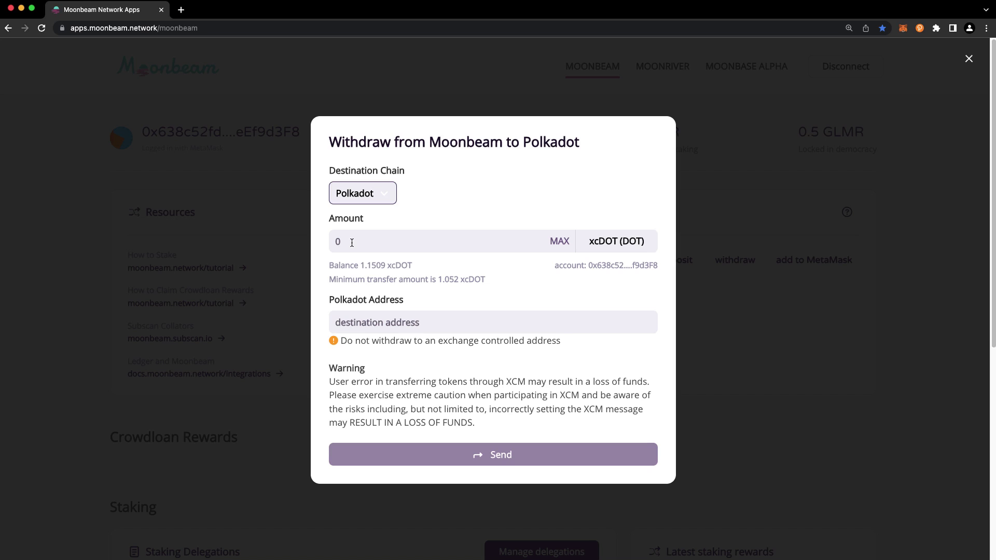
pyautogui.click(558, 242)
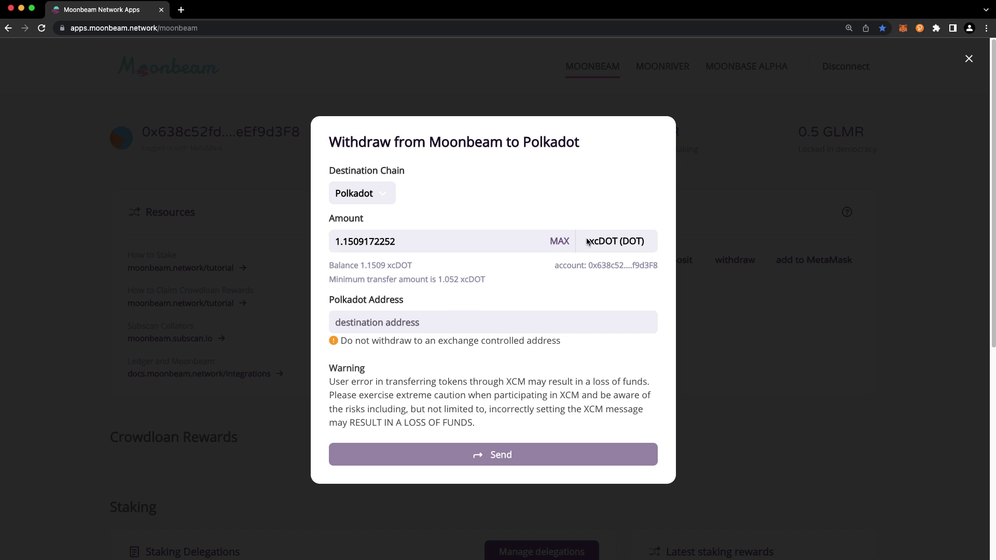
# Copy the Dev Rel Account address from the Polkadot{.js} extension and enter it as the withdrawal's Polkadot address
pyautogui.click(920, 28)
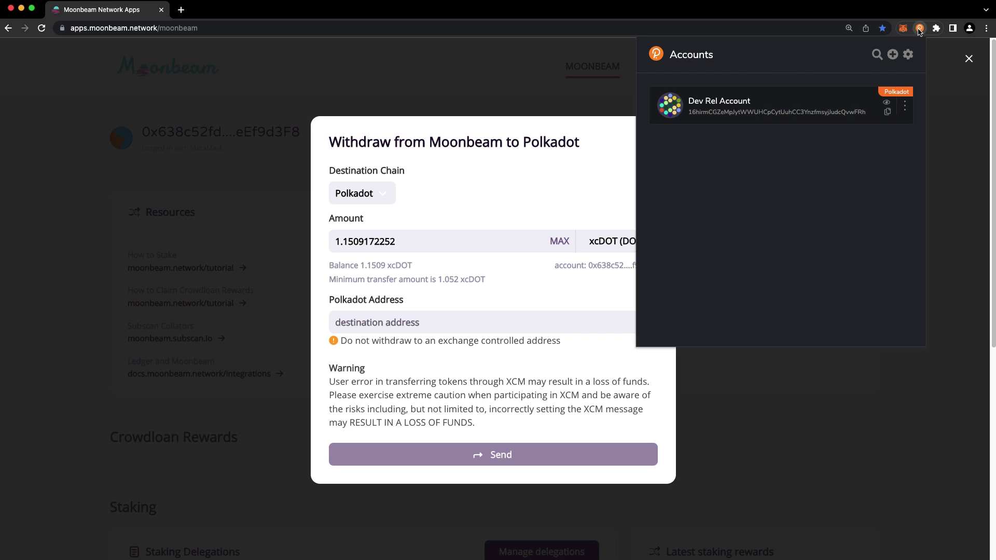
pyautogui.click(888, 112)
pyautogui.click(364, 322)
pyautogui.press('super+v')
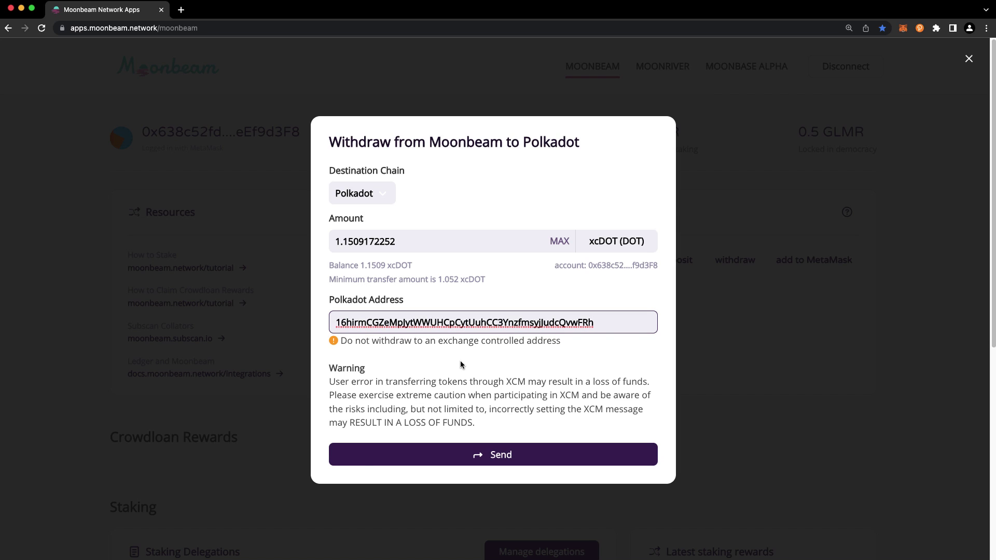
# Send the xcDOT withdrawal and confirm the transaction in MetaMask
pyautogui.click(490, 453)
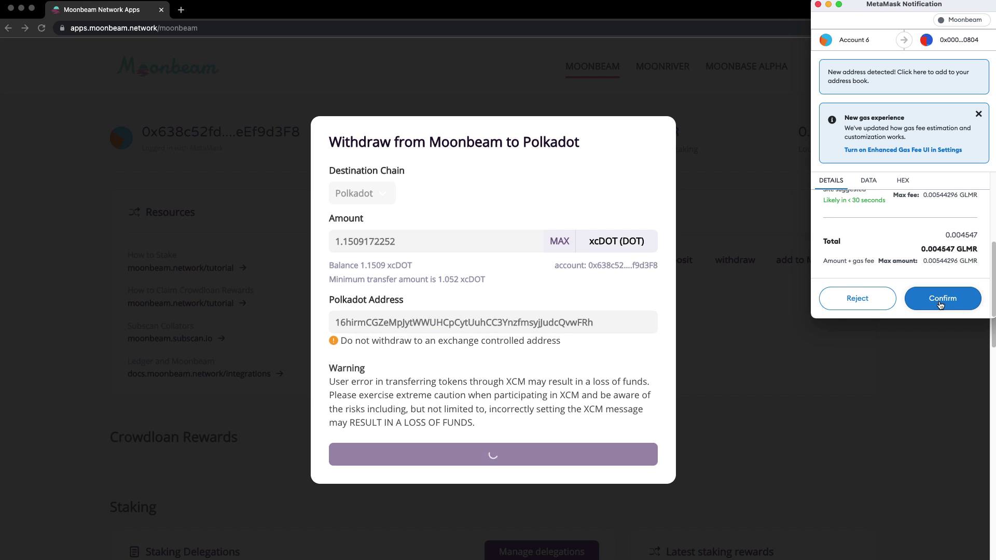
pyautogui.click(941, 299)
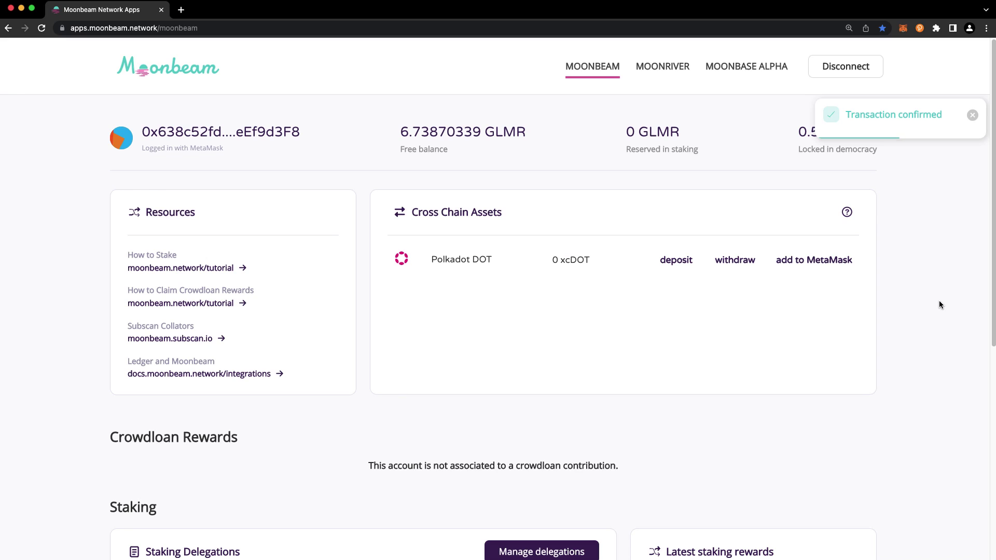